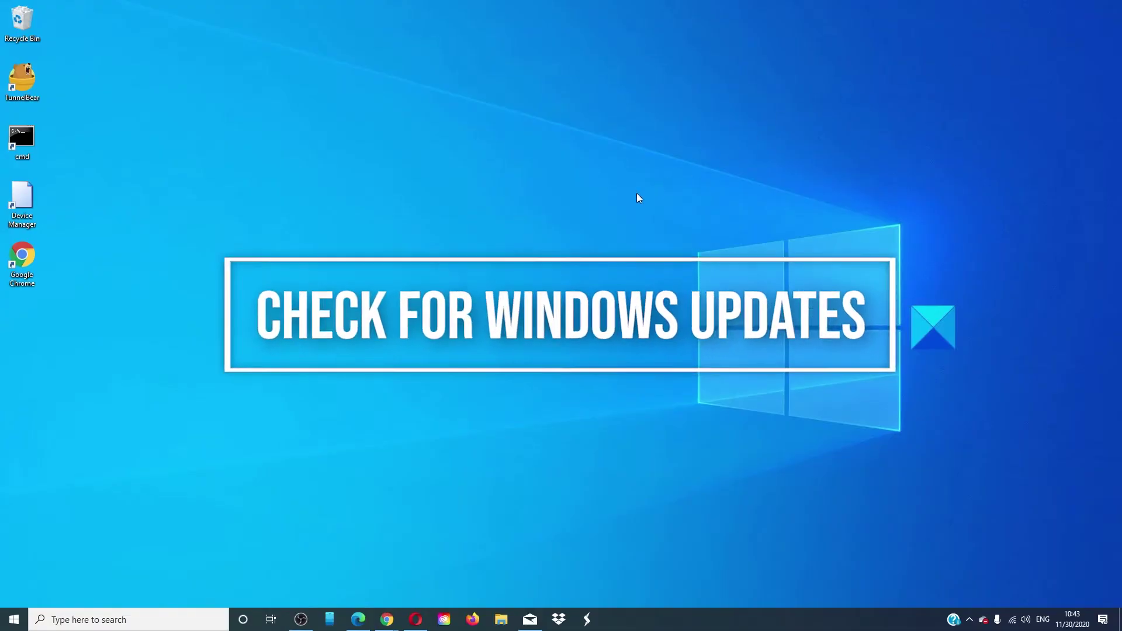
Check for Windows updates in Update & Security and accept the suggested 09:00–23:00 active hours.
left_click(23, 621)
left_click(25, 573)
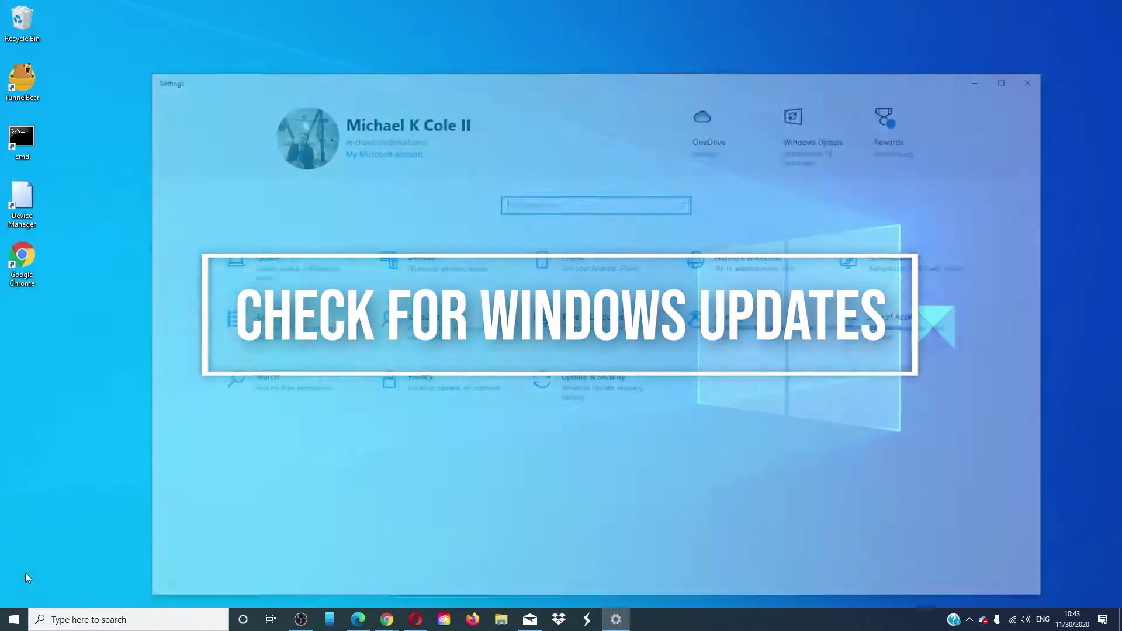
left_click(585, 395)
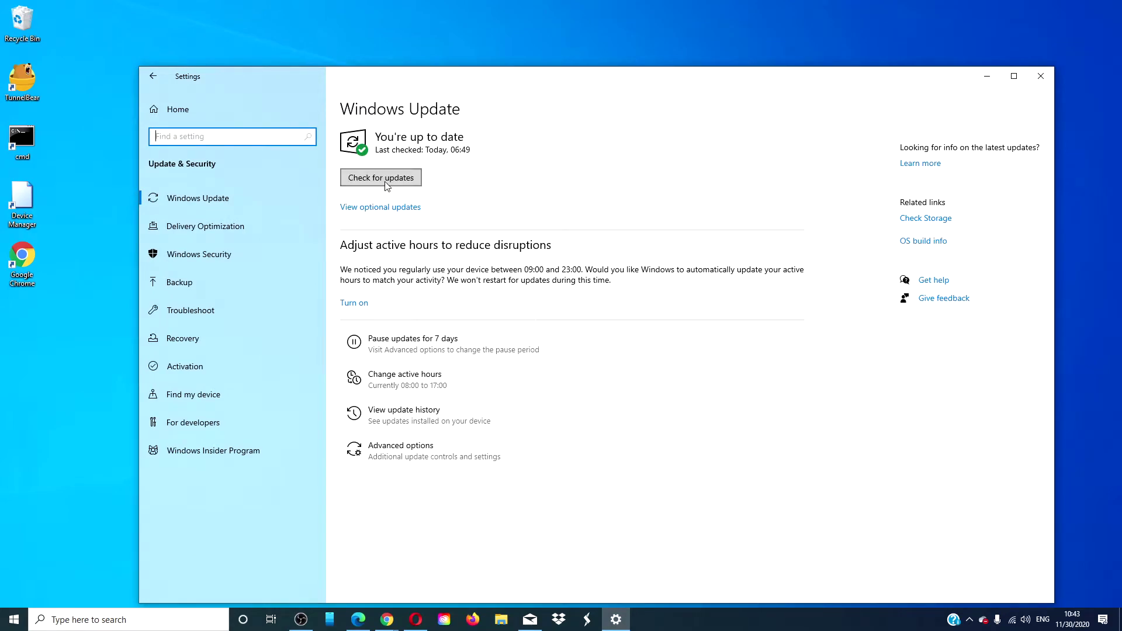
left_click(386, 183)
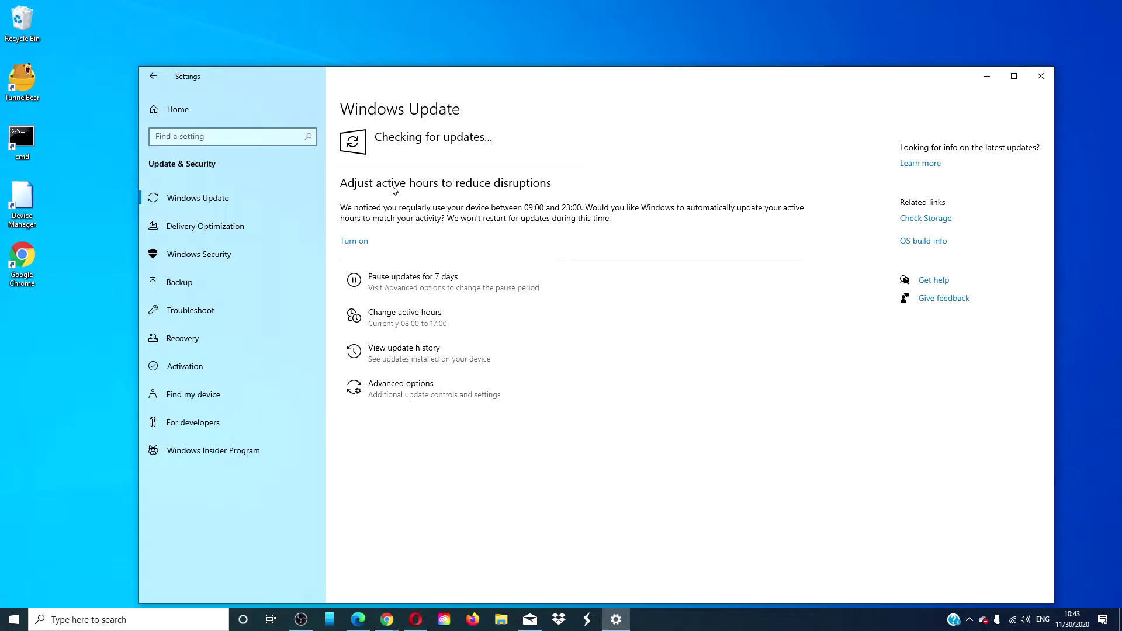
left_click(354, 240)
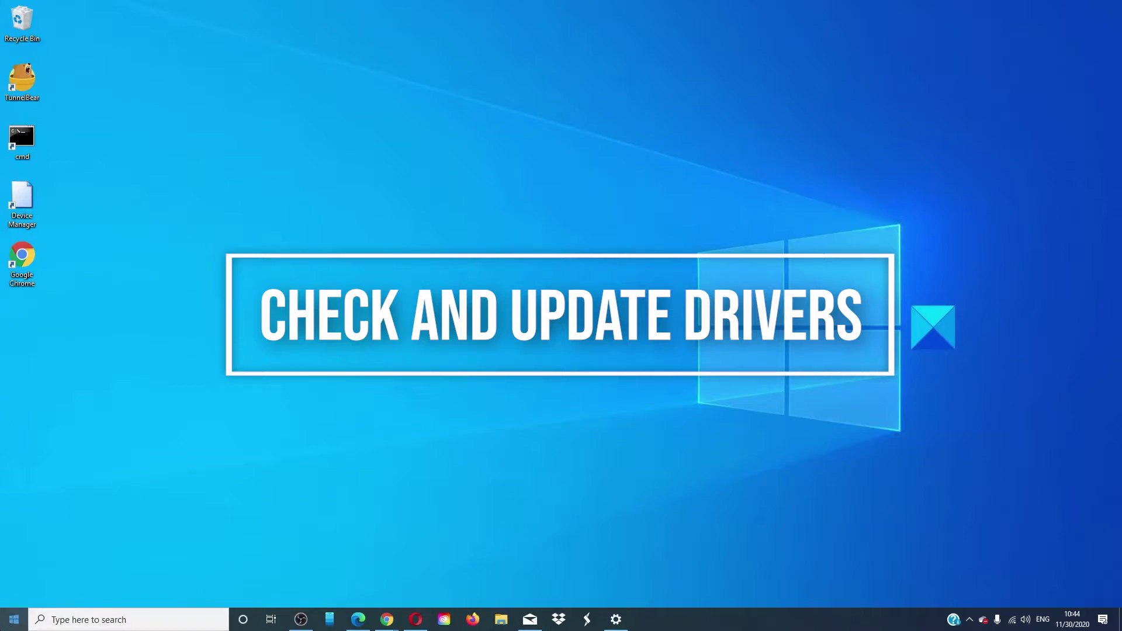
right_click(14, 620)
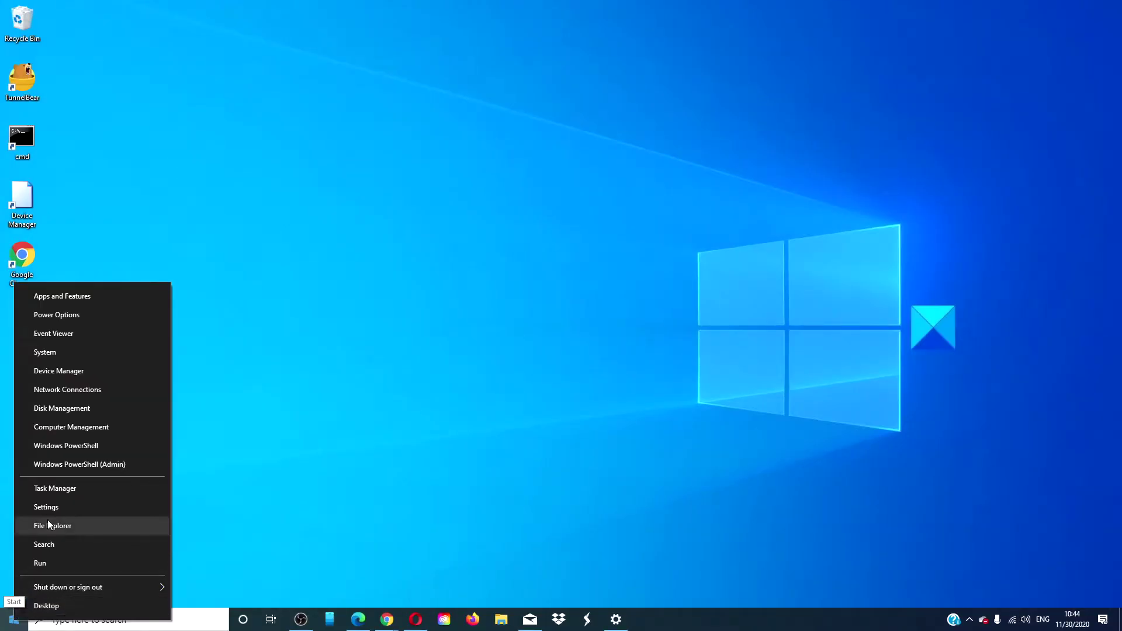
left_click(61, 372)
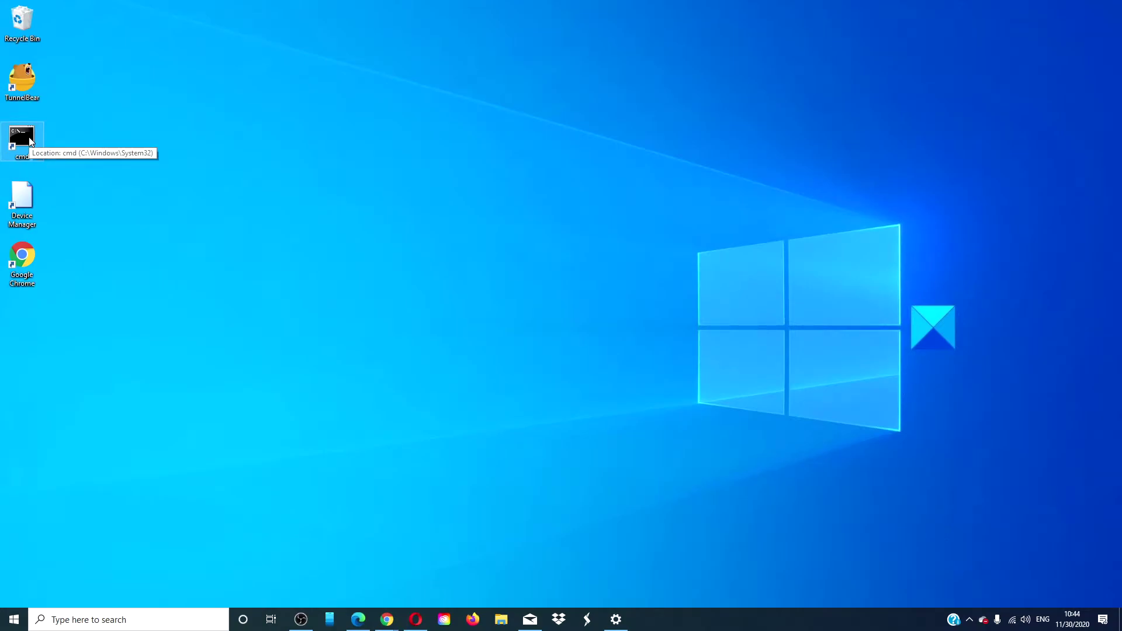
Run sfc /scannow in a centred administrator Command Prompt; it finds no integrity violations.
double_click(31, 141)
left_click_drag(395, 117, 569, 163)
type("sfc")
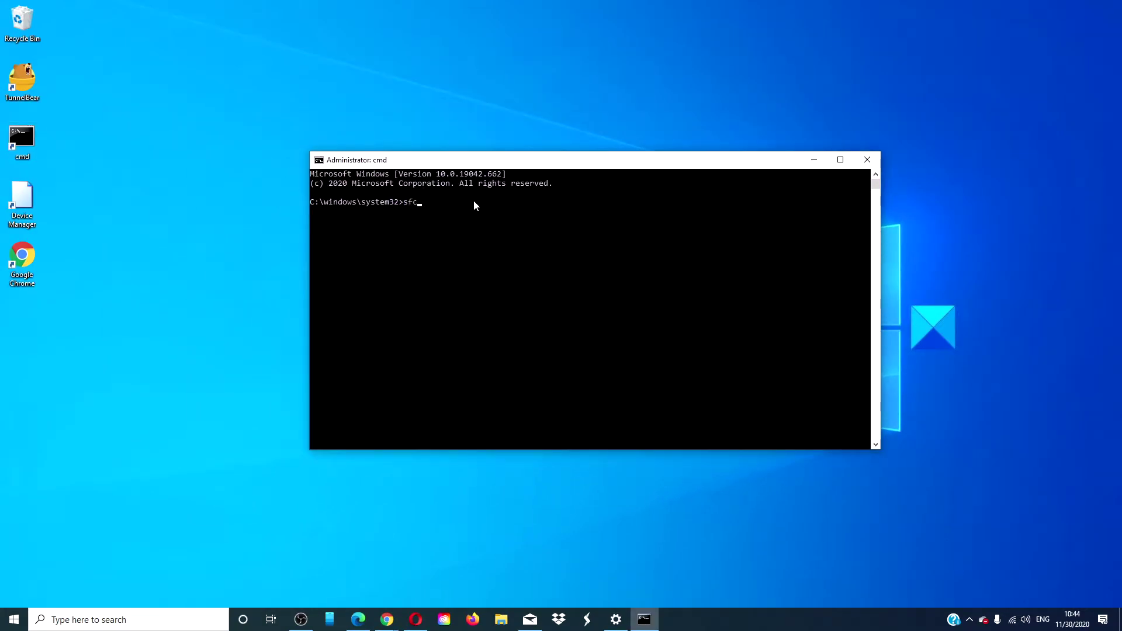
type(" /scannow")
key("Return")
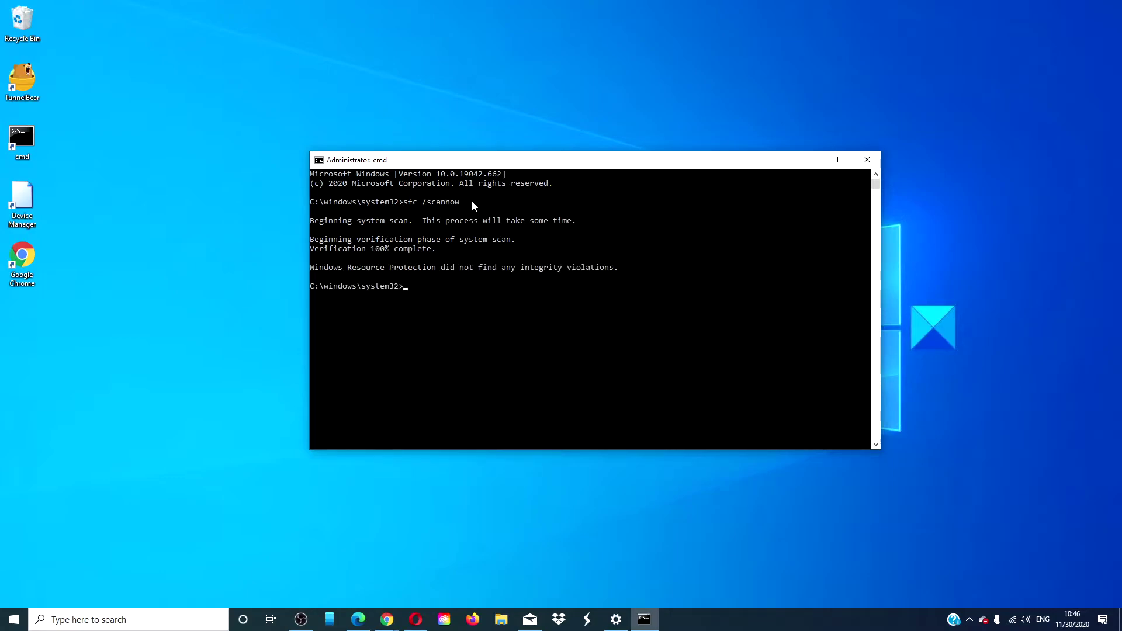
Run dism /online /cleanup-image /restorehealth to successful completion, then exit Command Prompt.
type("dism /online /cleanup-image /restore")
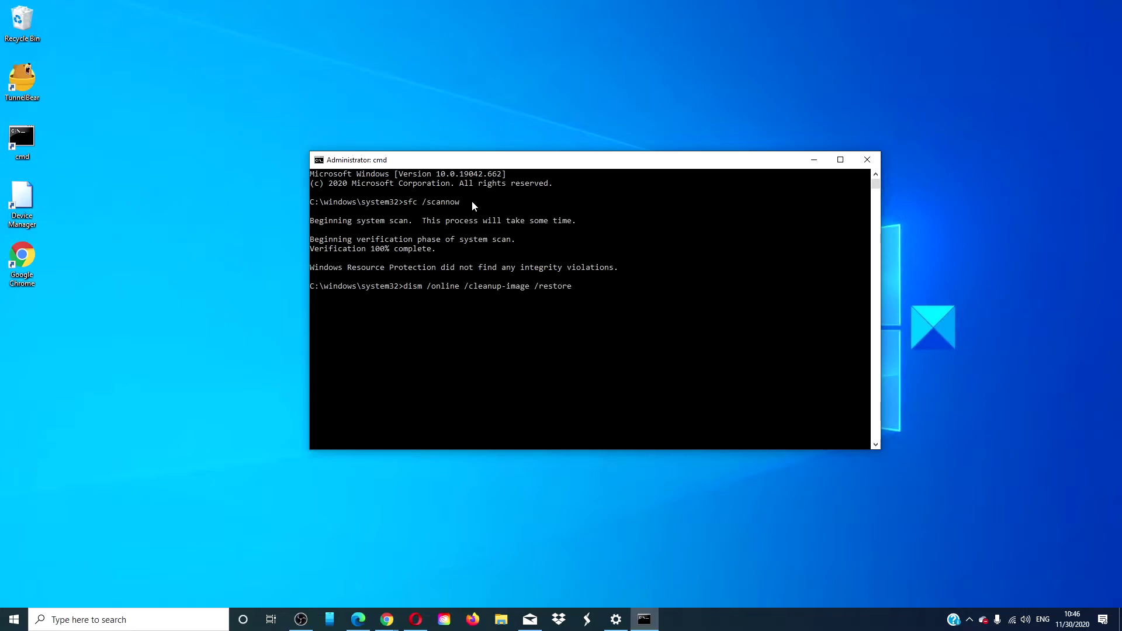
type("health")
key("Return")
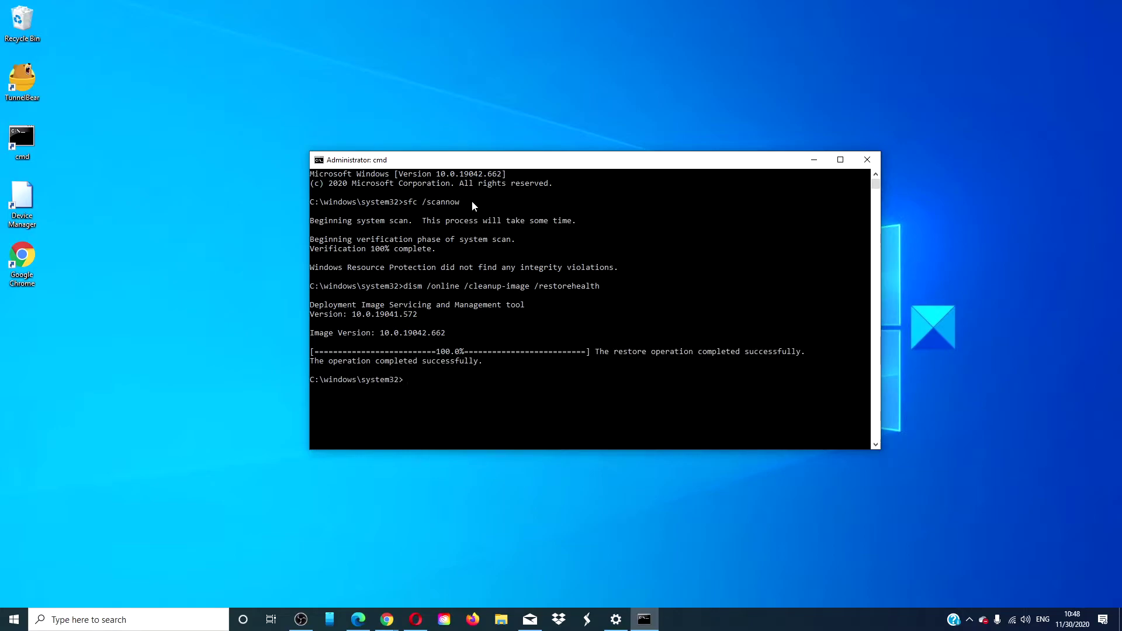
type("ei")
key("BackSpace")
type("xit")
key("Return")
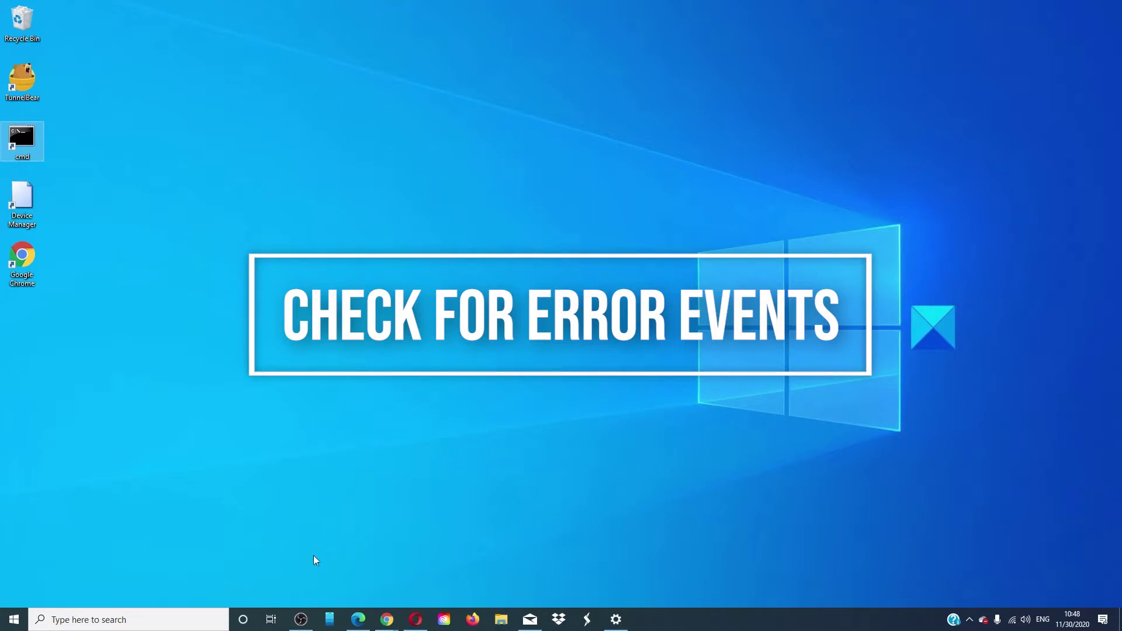
Find Control Panel by searching 'con' and open Administrative Tools via All Control Panel Items.
left_click(146, 620)
type("c")
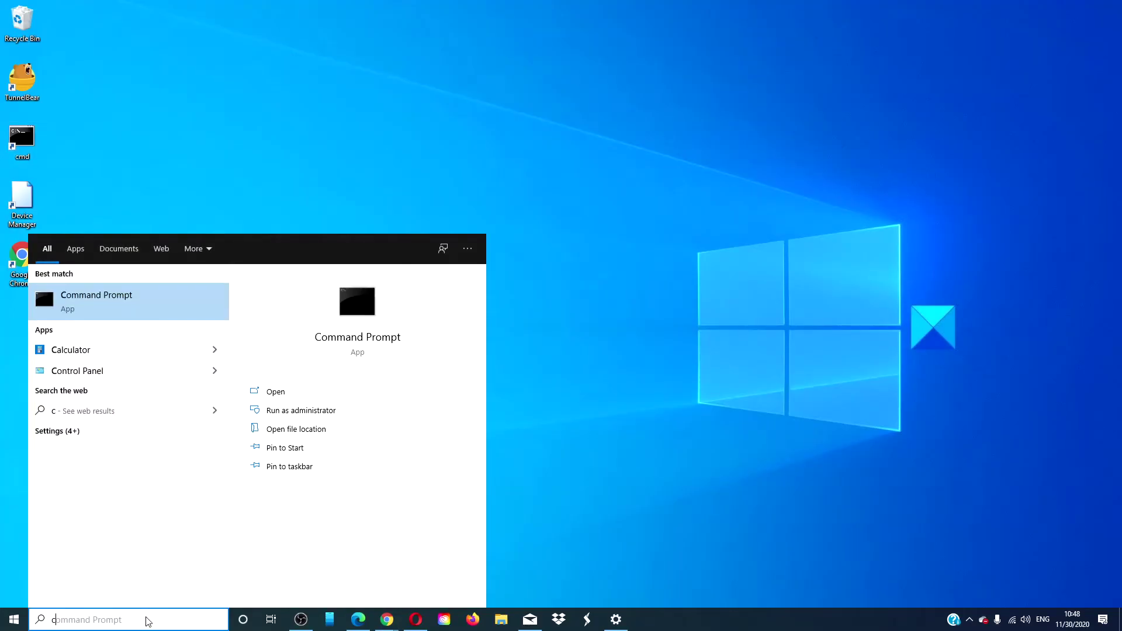
type("o")
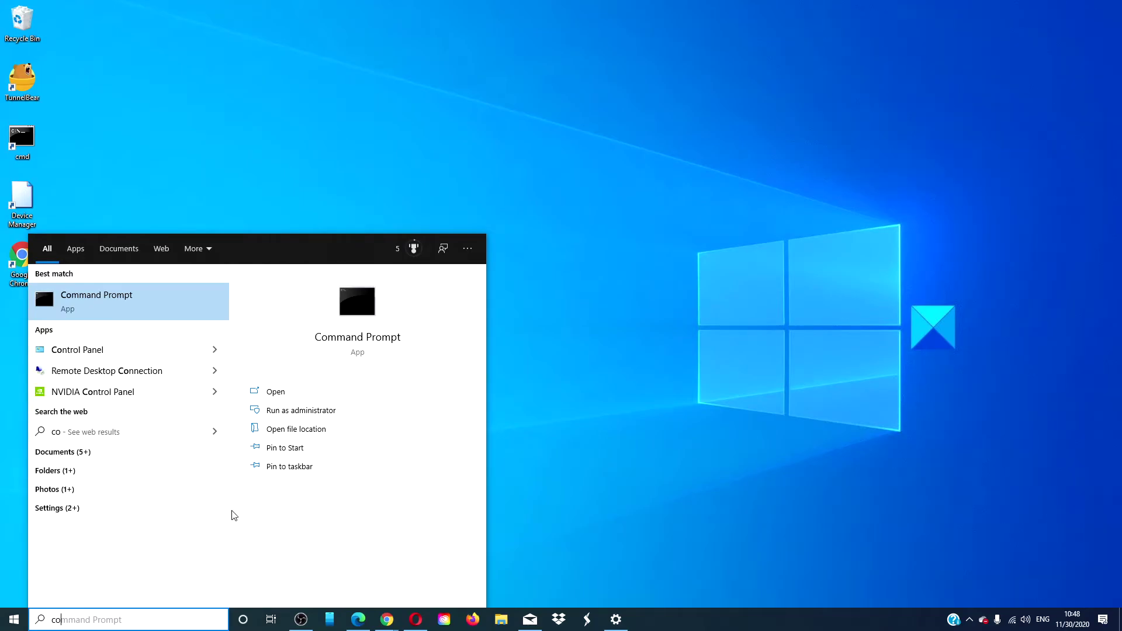
type("n")
left_click(389, 339)
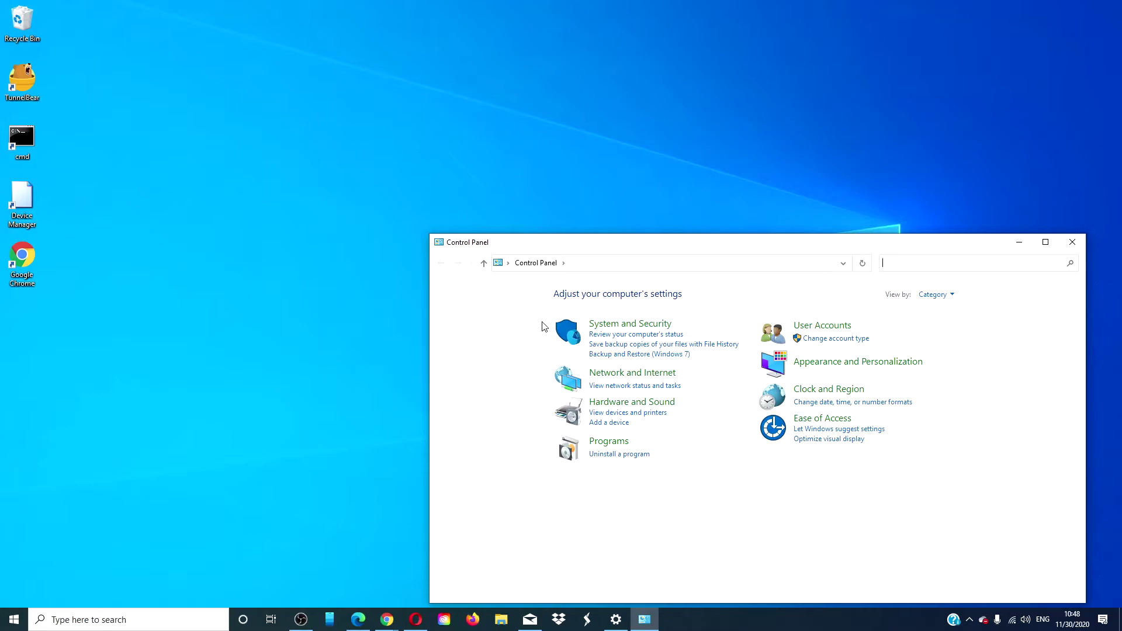
left_click(562, 263)
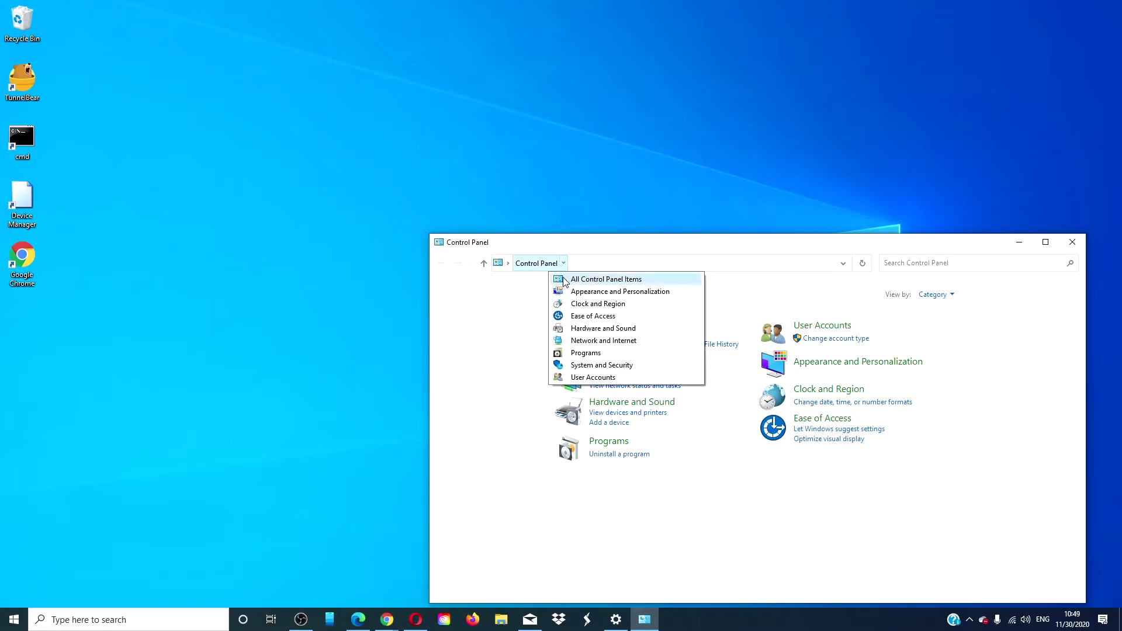
left_click(565, 279)
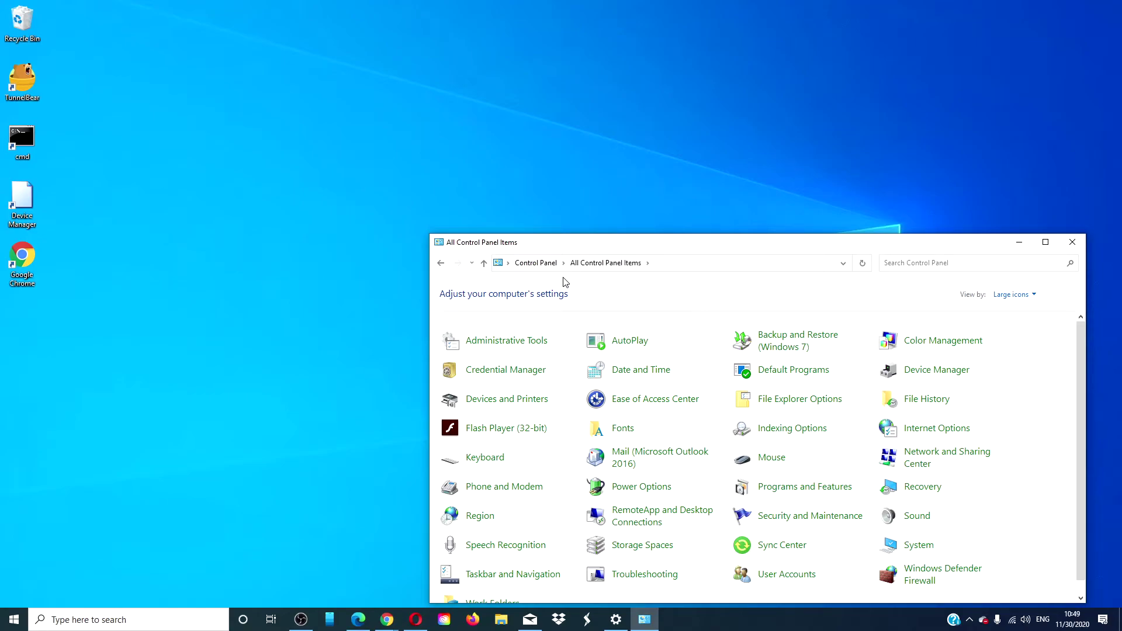
left_click(520, 341)
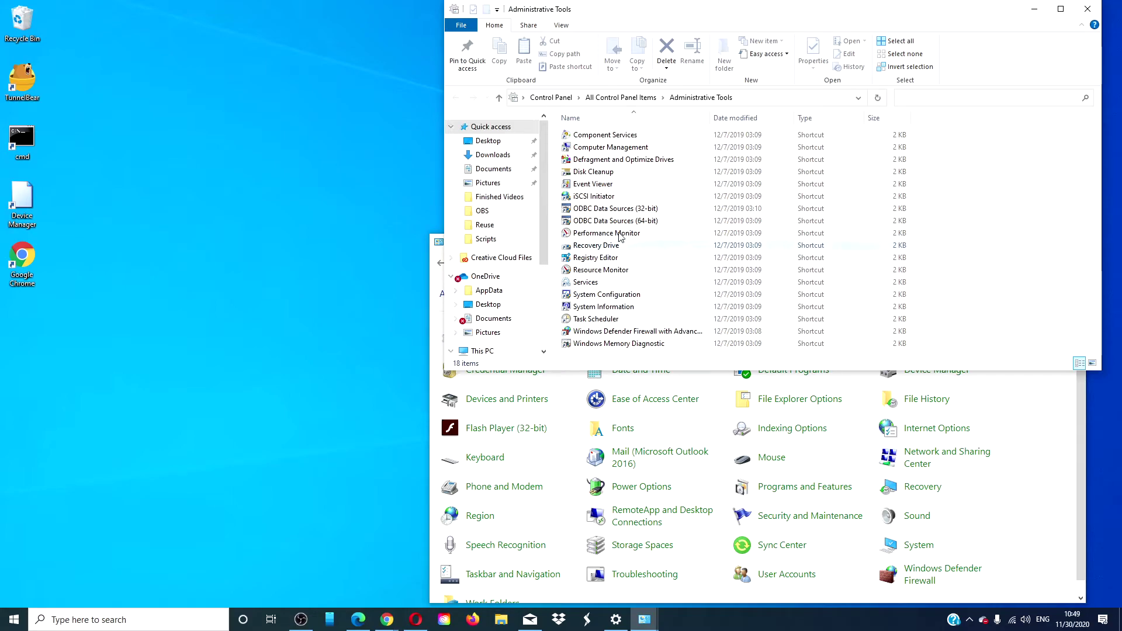
In maximized Event Viewer, review the 4,028 Administrative Events and open the first warning's details.
double_click(616, 186)
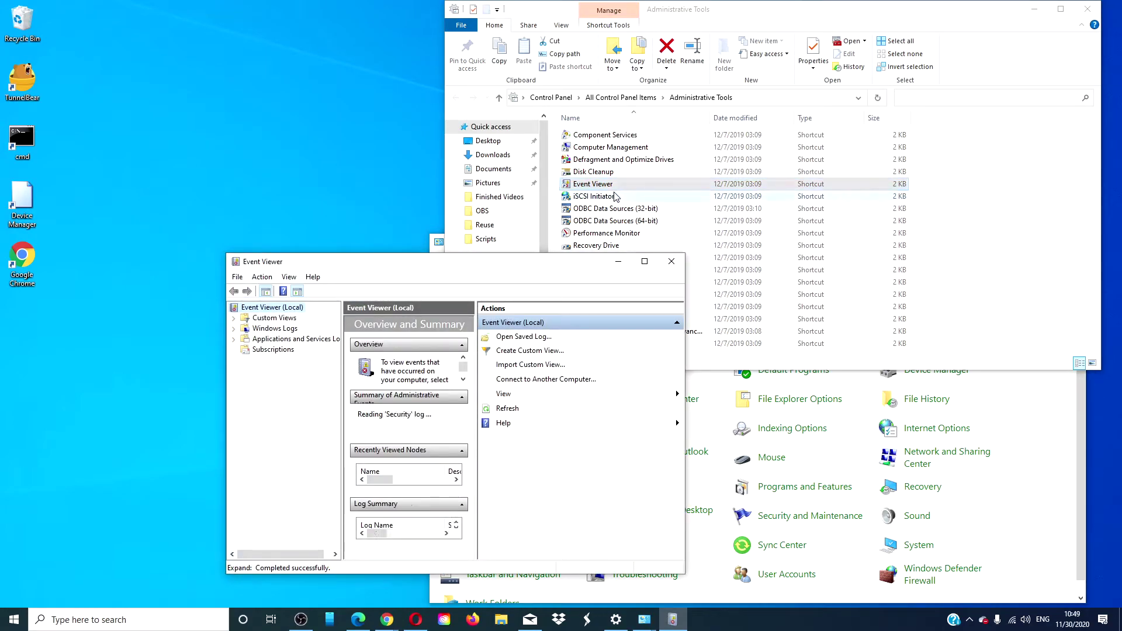
left_click(234, 319)
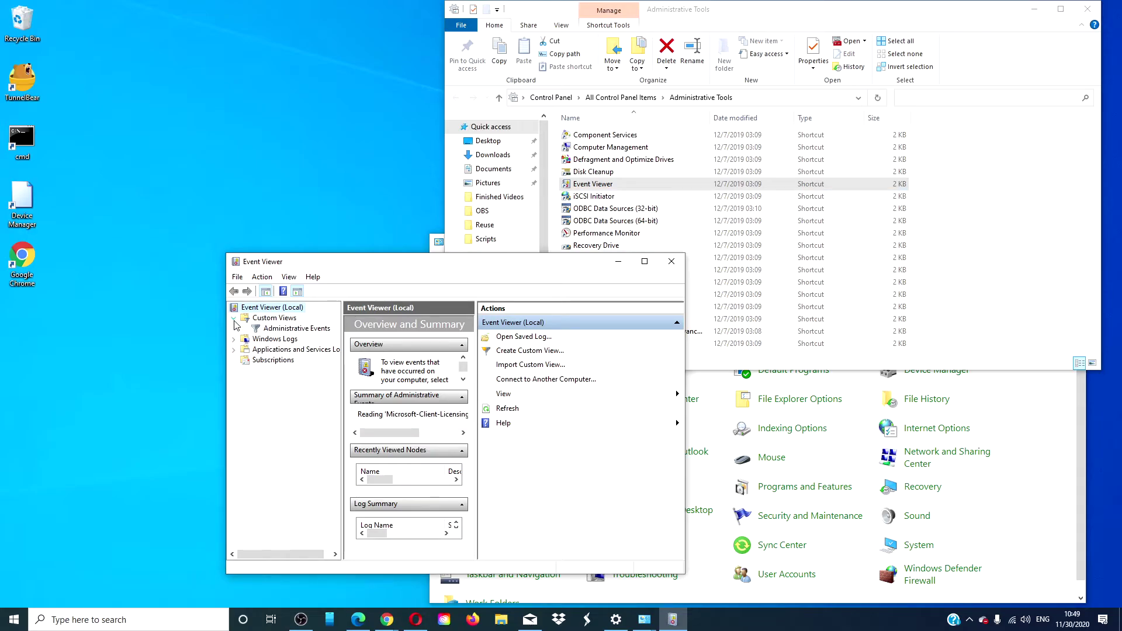
left_click(271, 330)
double_click(369, 261)
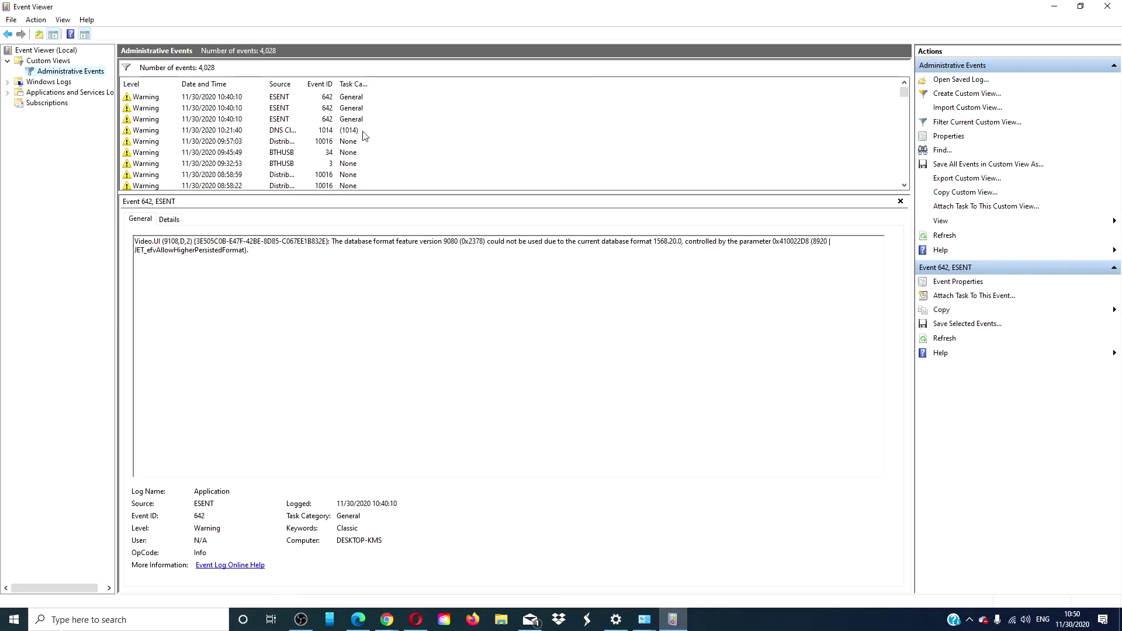
double_click(165, 98)
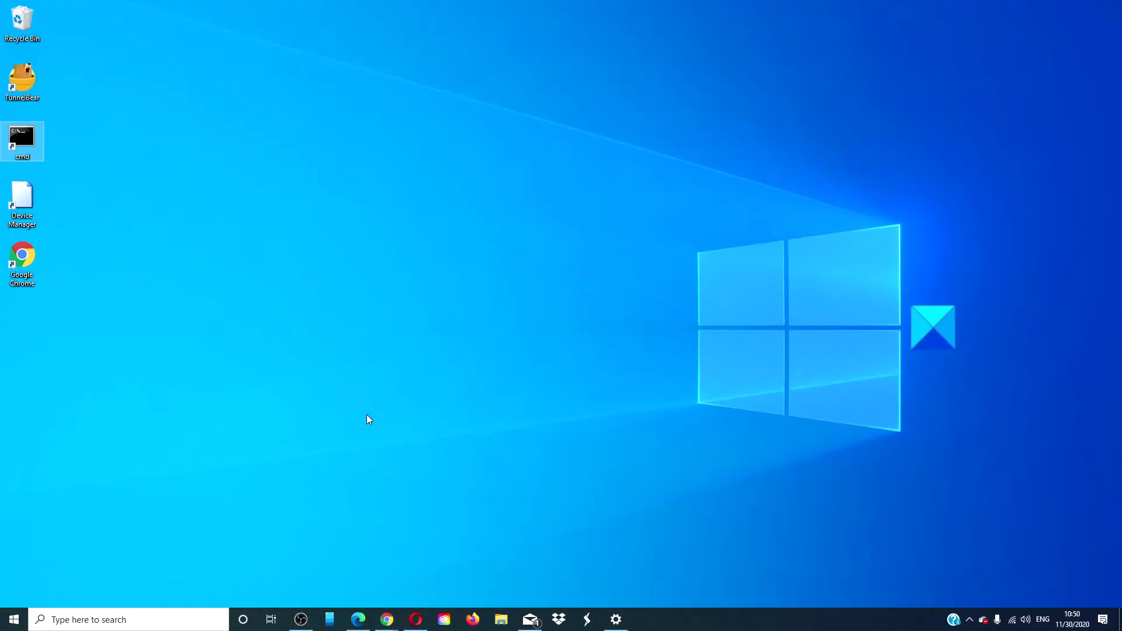
key("super+r")
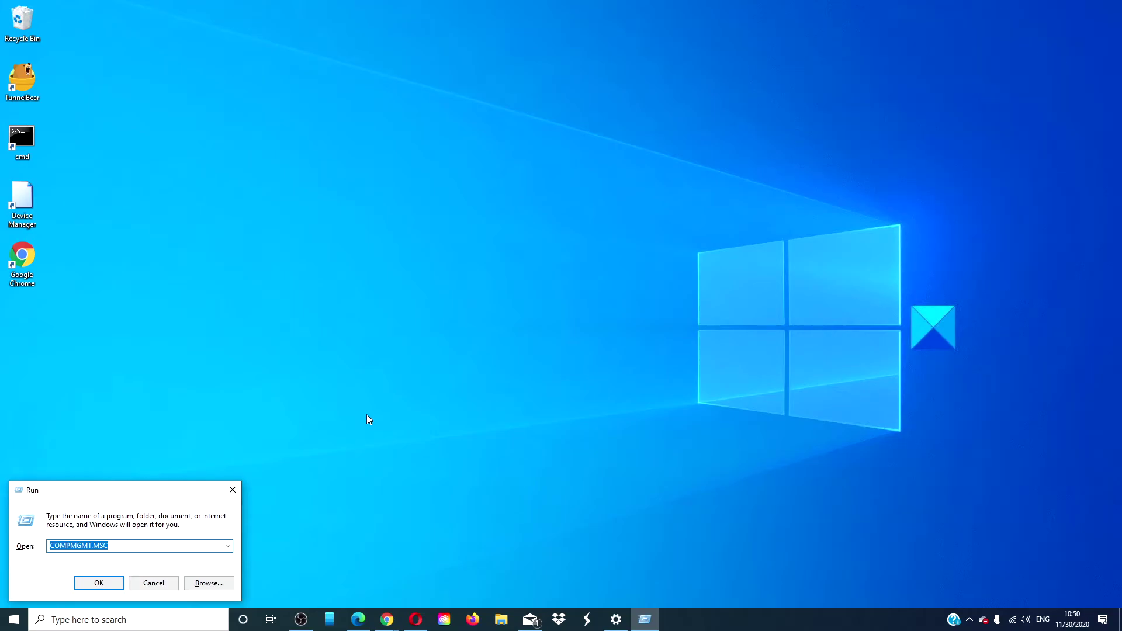
type("ms")
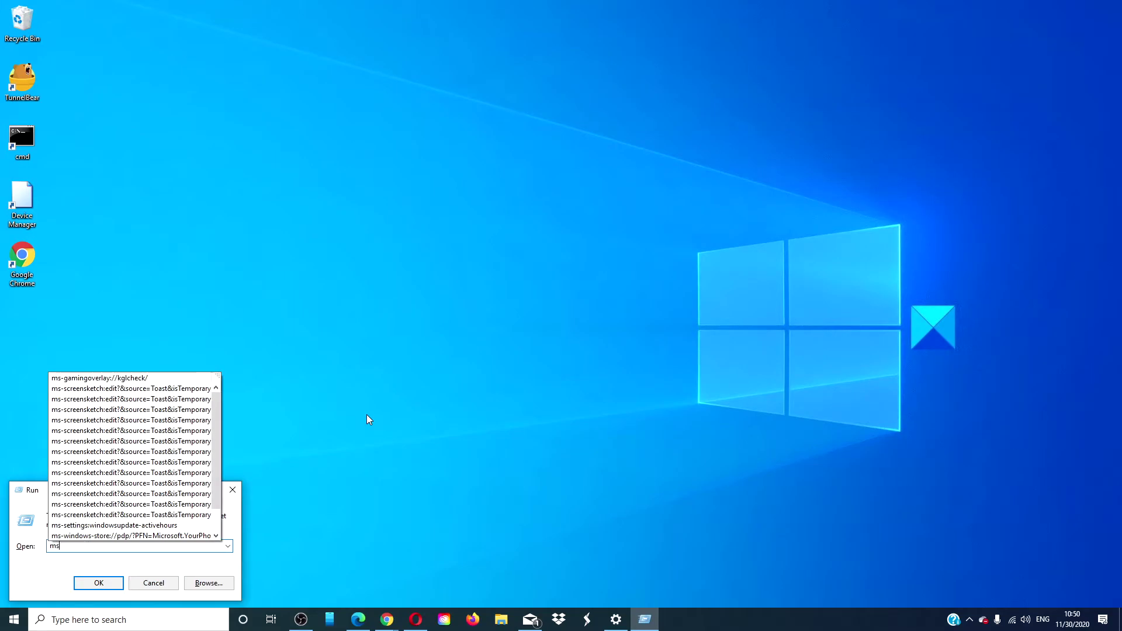
type("dt")
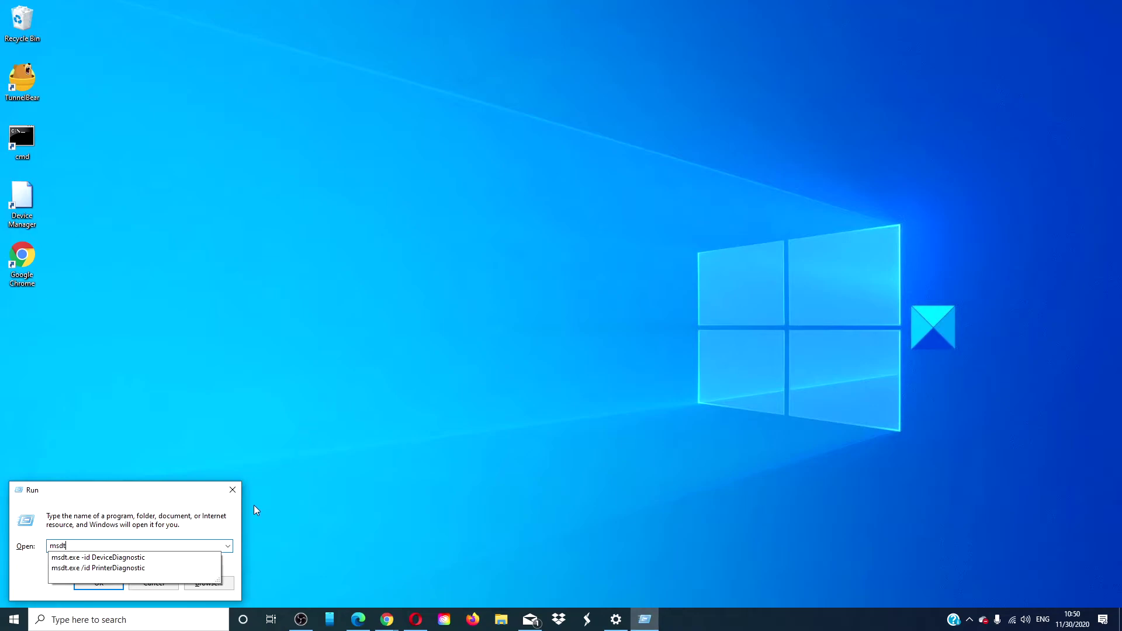
left_click(197, 557)
left_click(118, 586)
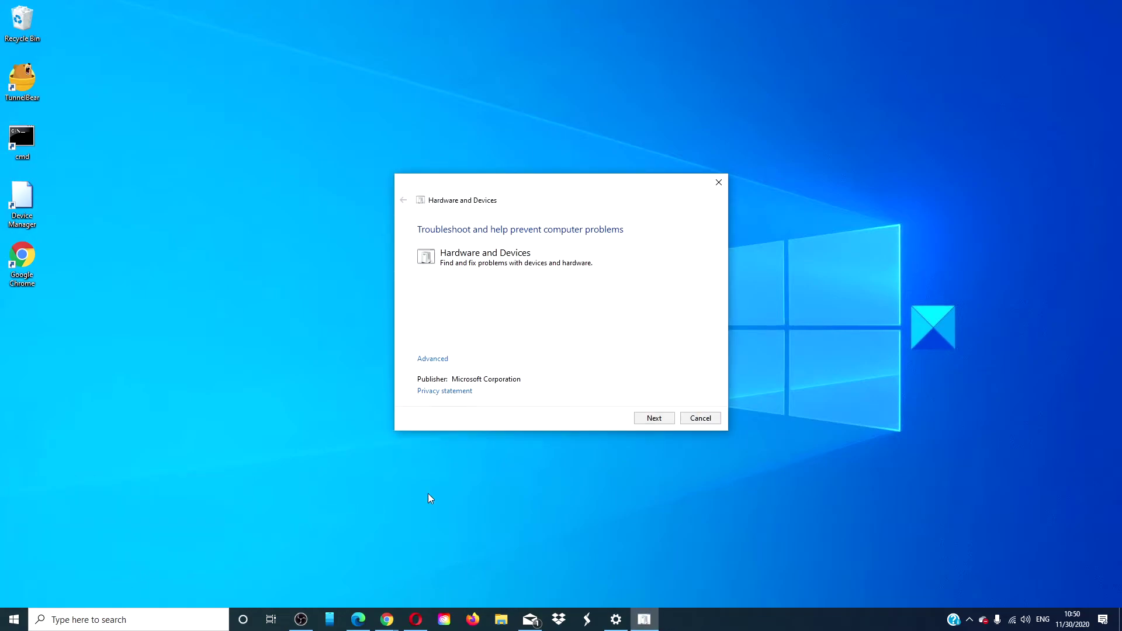
left_click(654, 419)
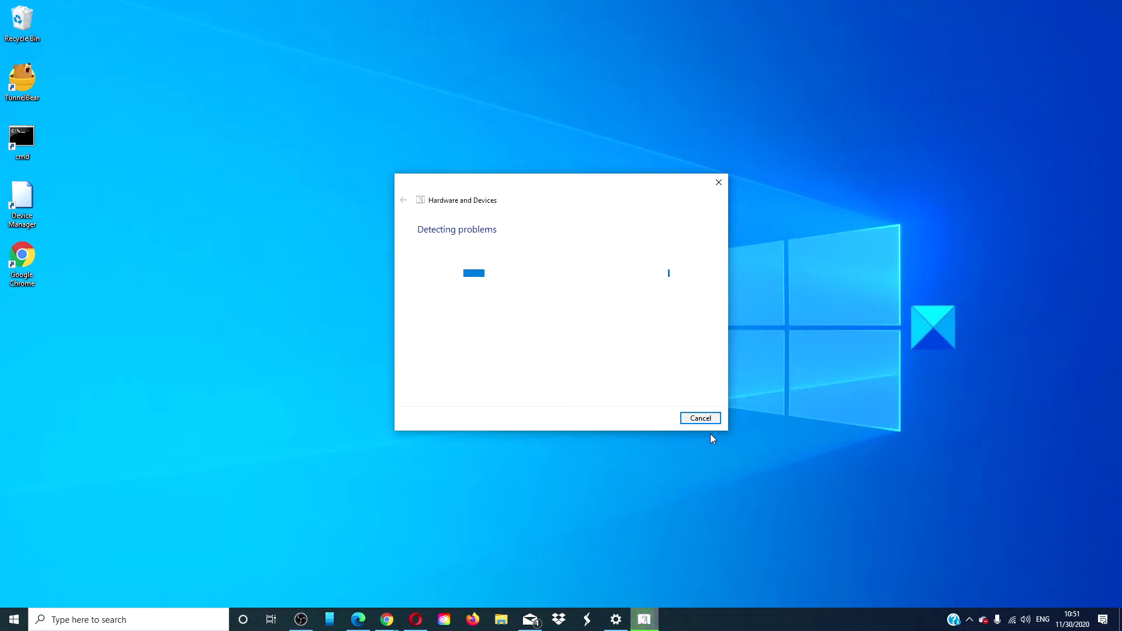
left_click(704, 415)
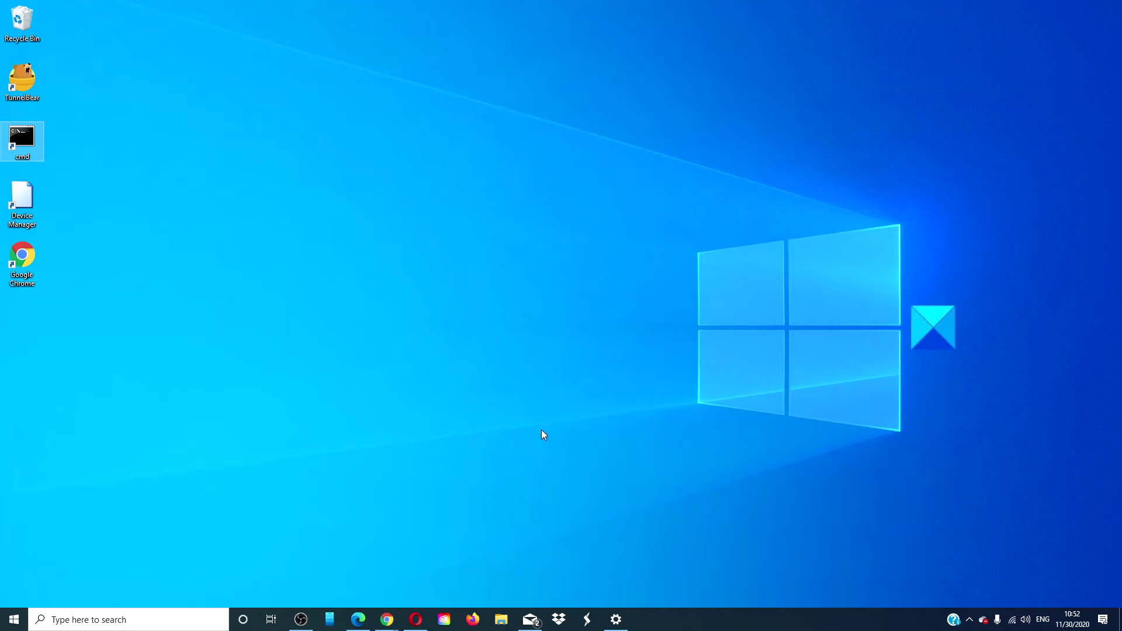
Search 'rest' to reach System Restore, review the 11/29/2020 restore point, then cancel both dialogs.
left_click(183, 615)
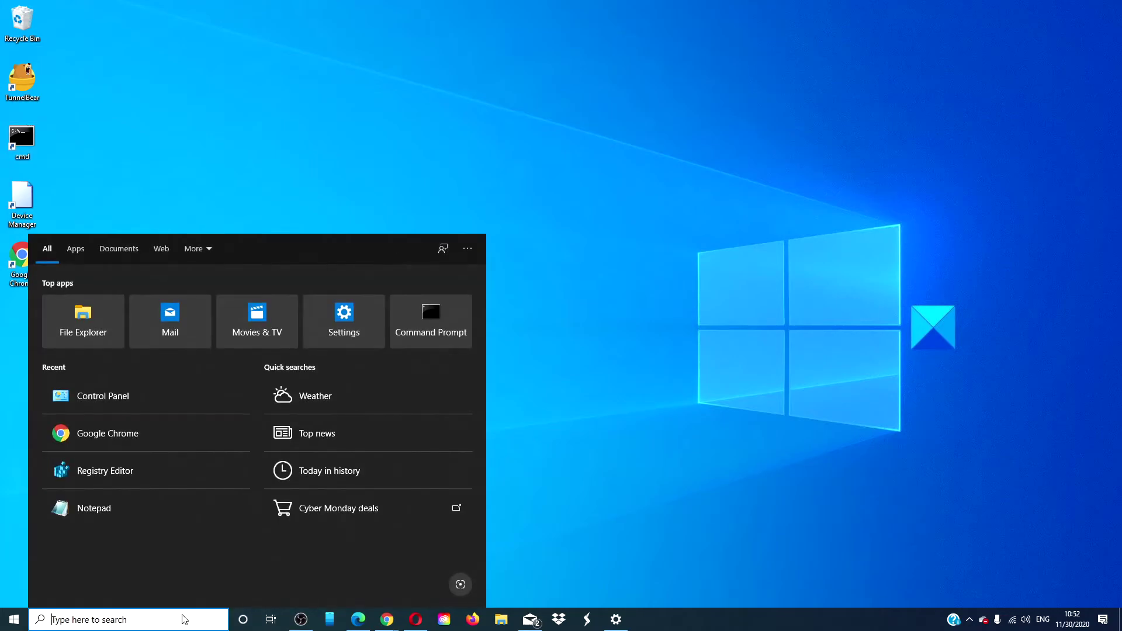
type("rest")
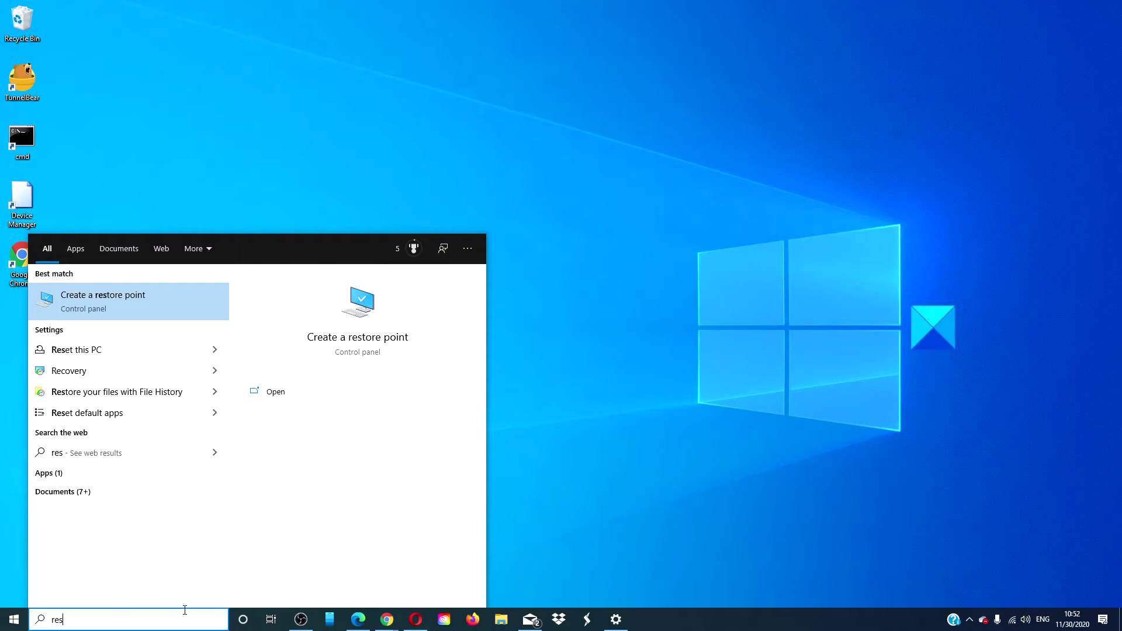
key("Return")
left_click_drag(554, 120, 684, 122)
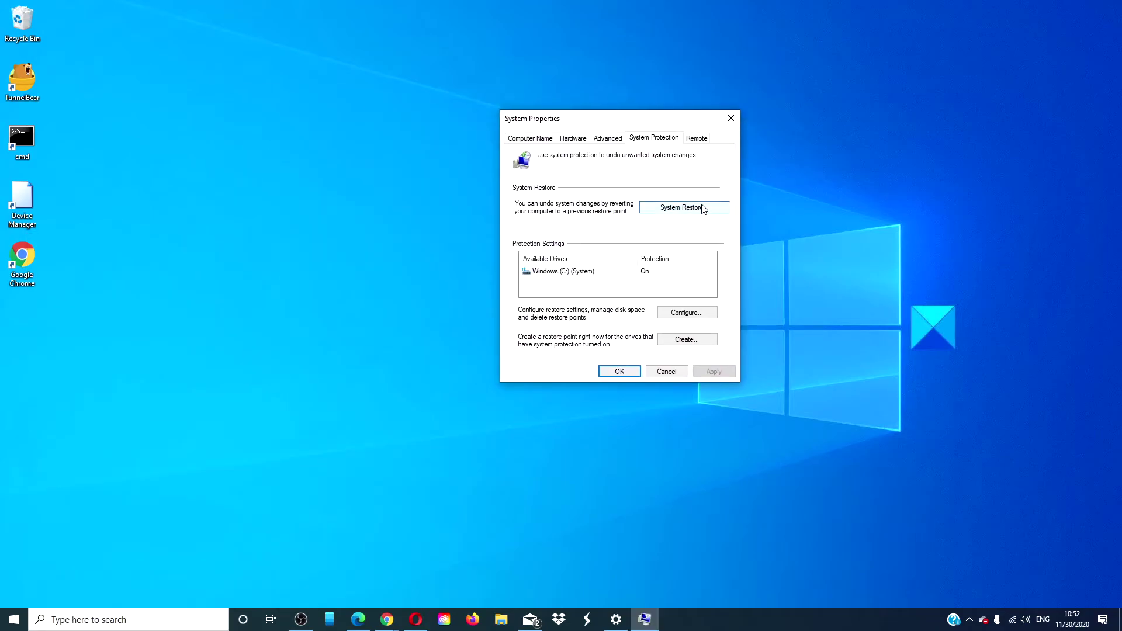
left_click(701, 208)
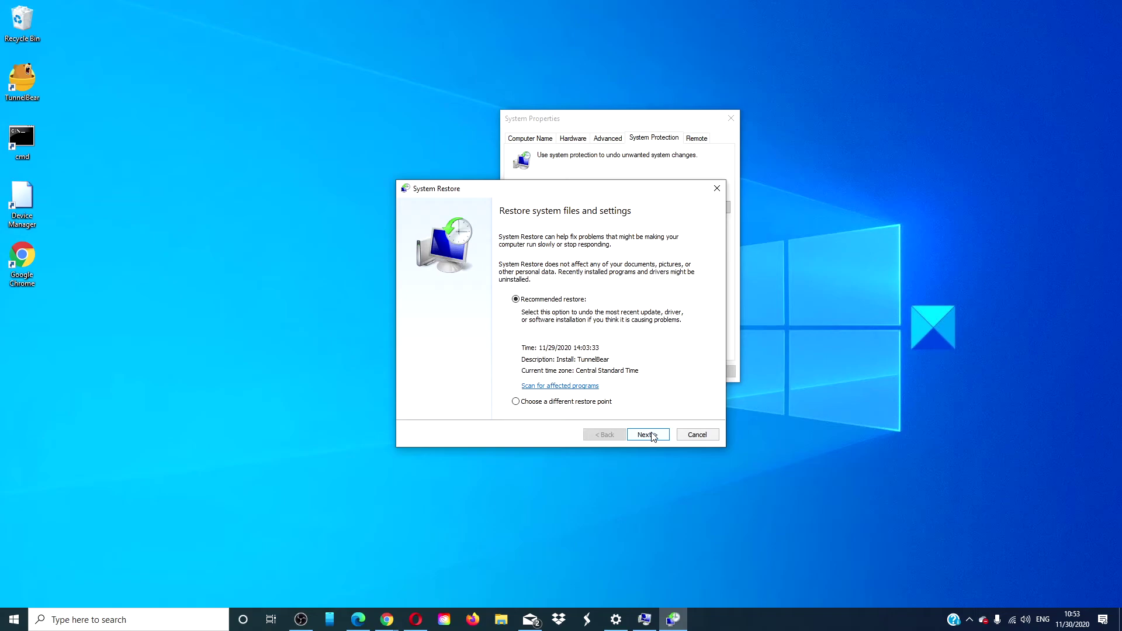
left_click(684, 435)
left_click(731, 118)
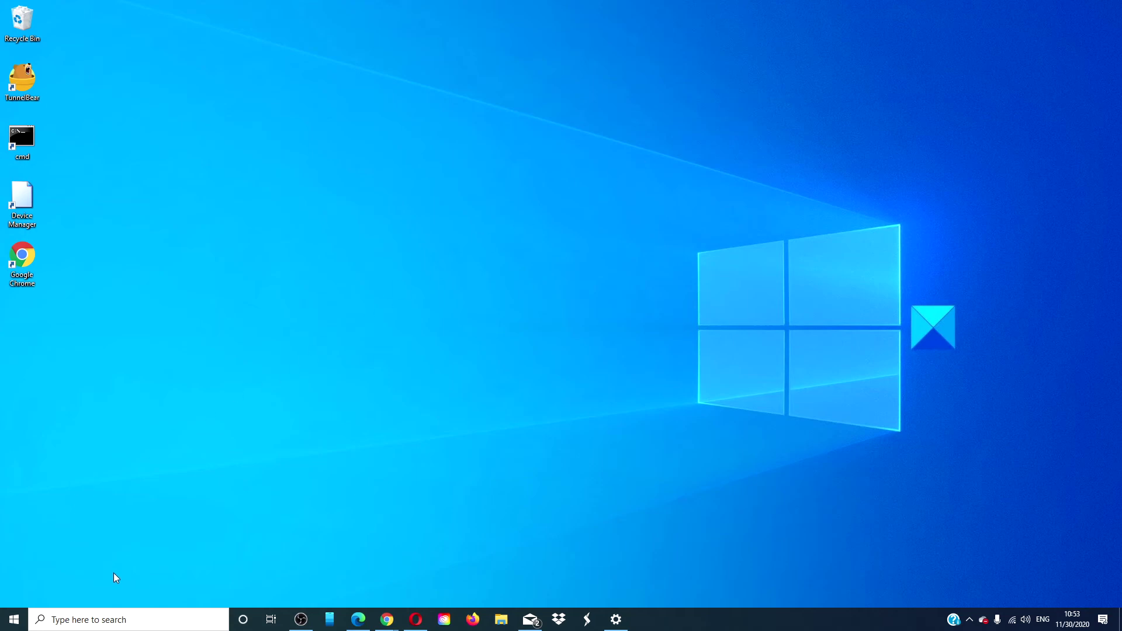
left_click(167, 625)
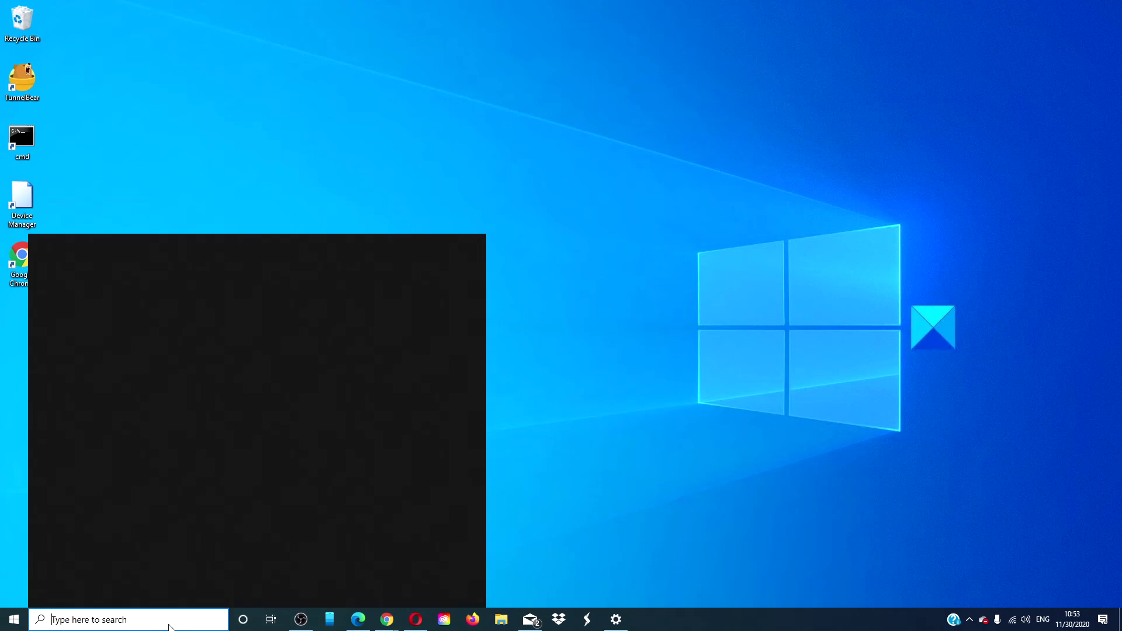
type("res")
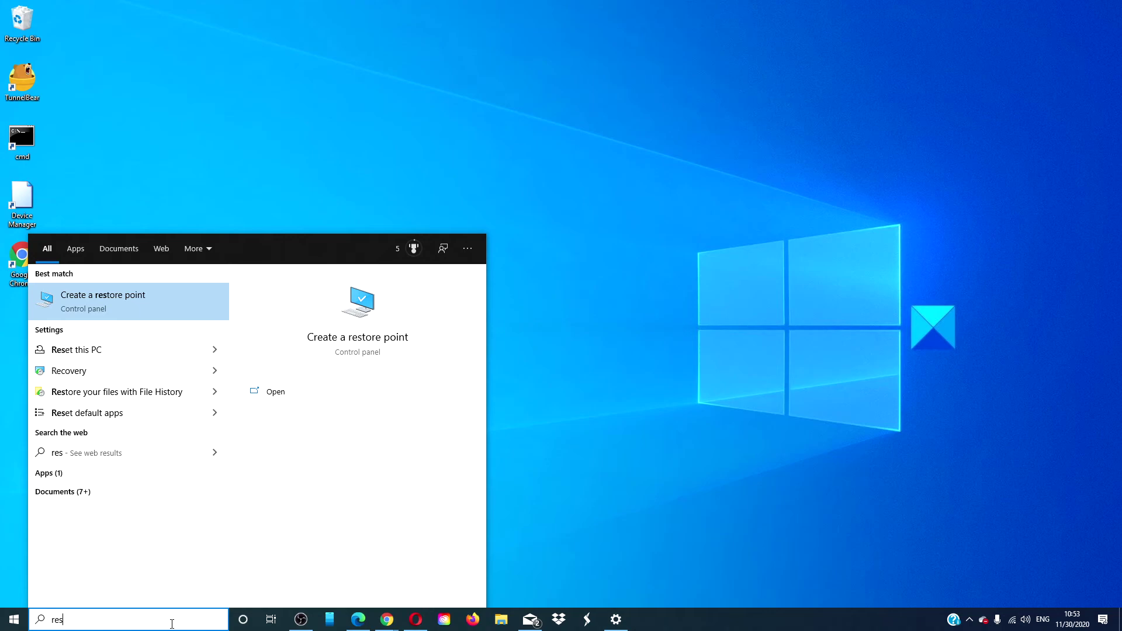
type("et")
key("Return")
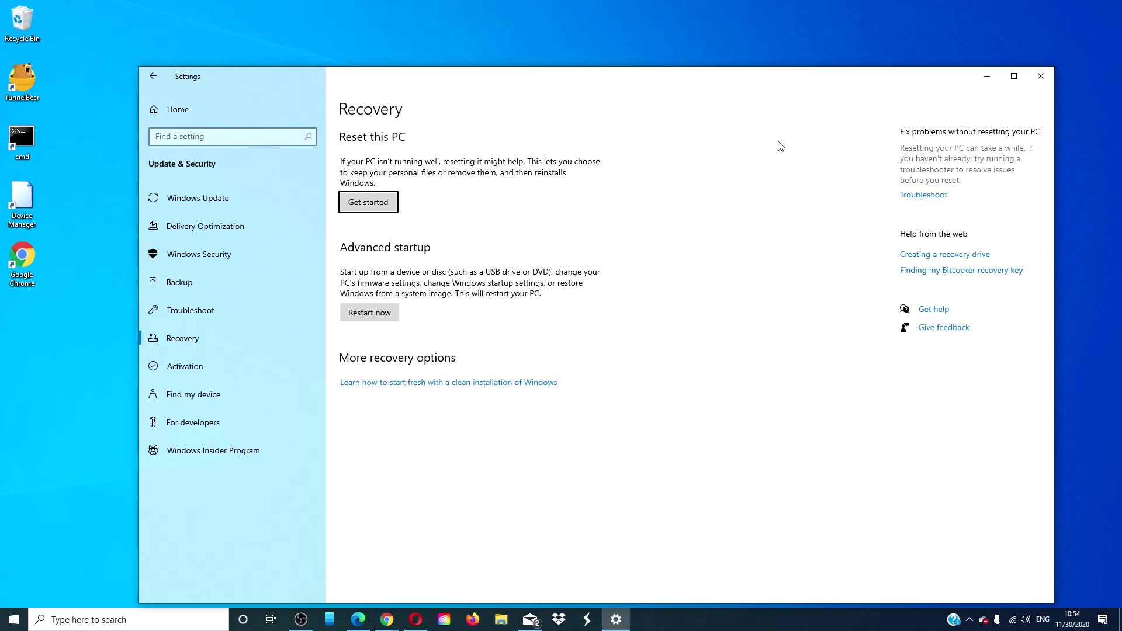
Close the Settings window without starting a reset.
left_click(1038, 75)
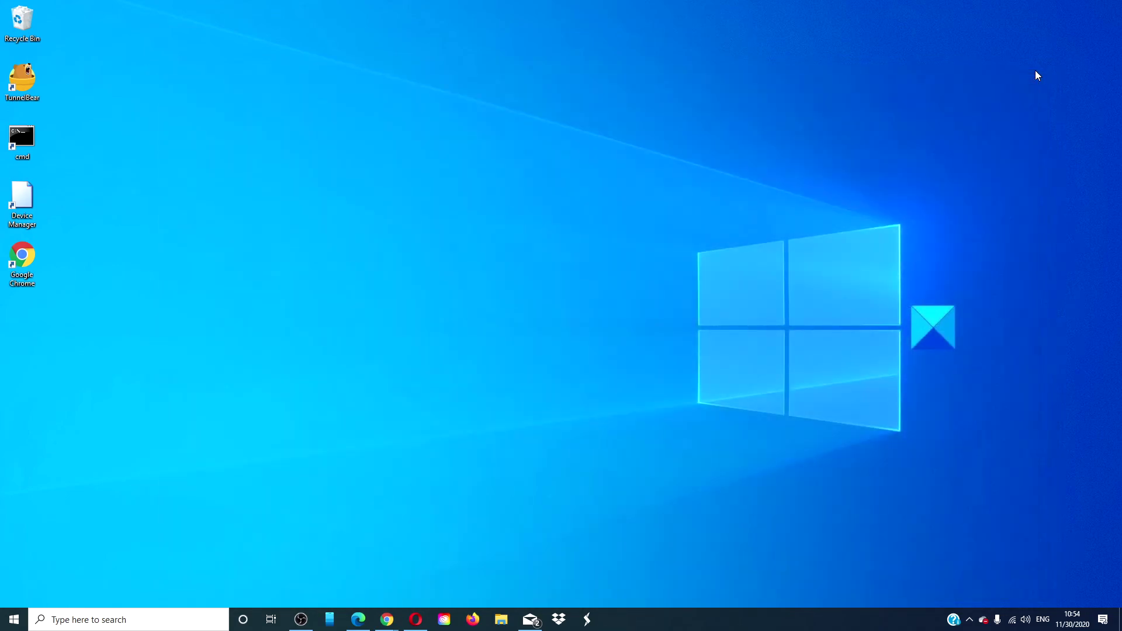